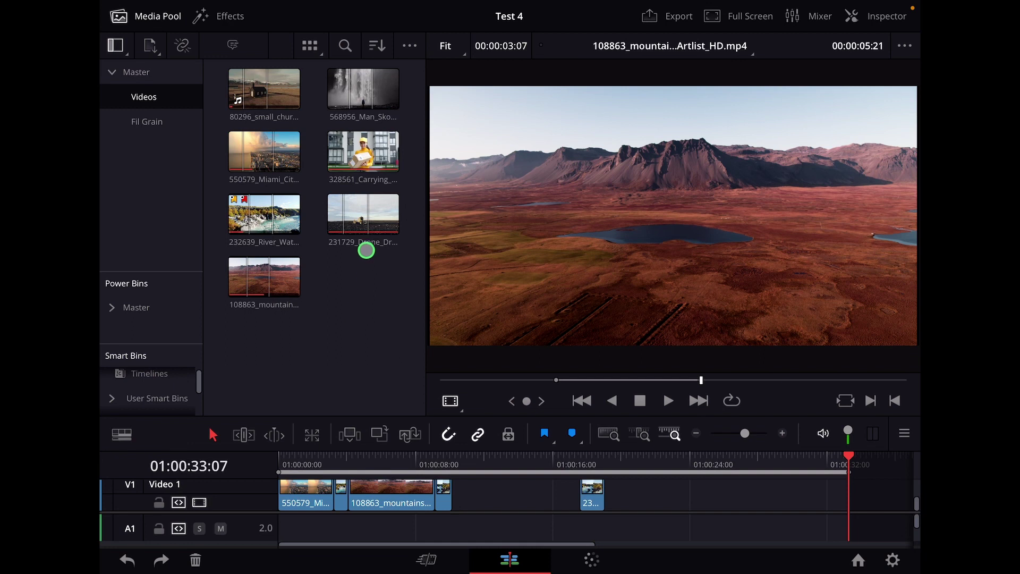
- Select the 328561_Carrying clip of the woman carrying a box in Test 4
click(364, 152)
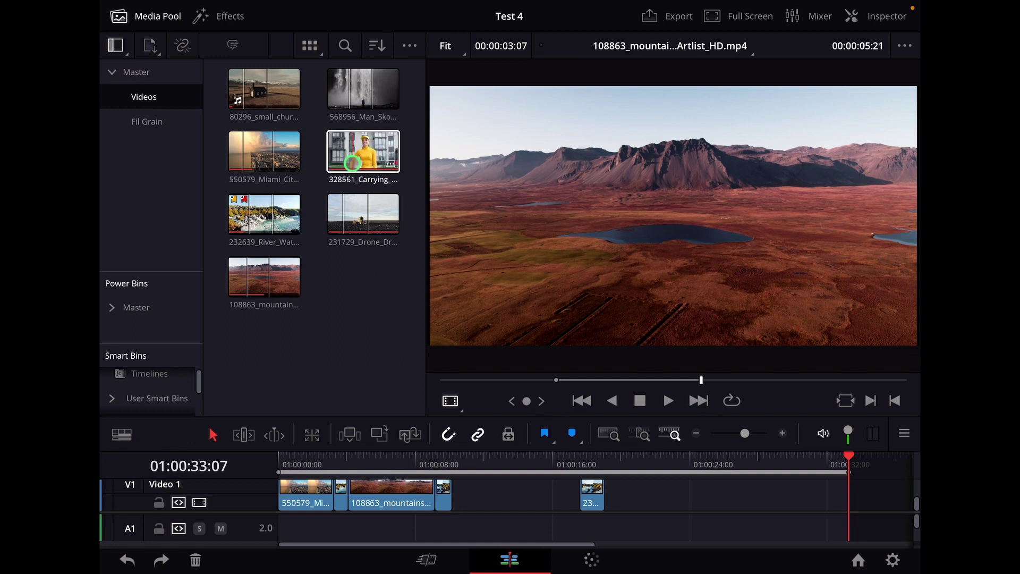
- Load the 328561_Carrying clip in the source viewer and scrub through it
double_click(355, 159)
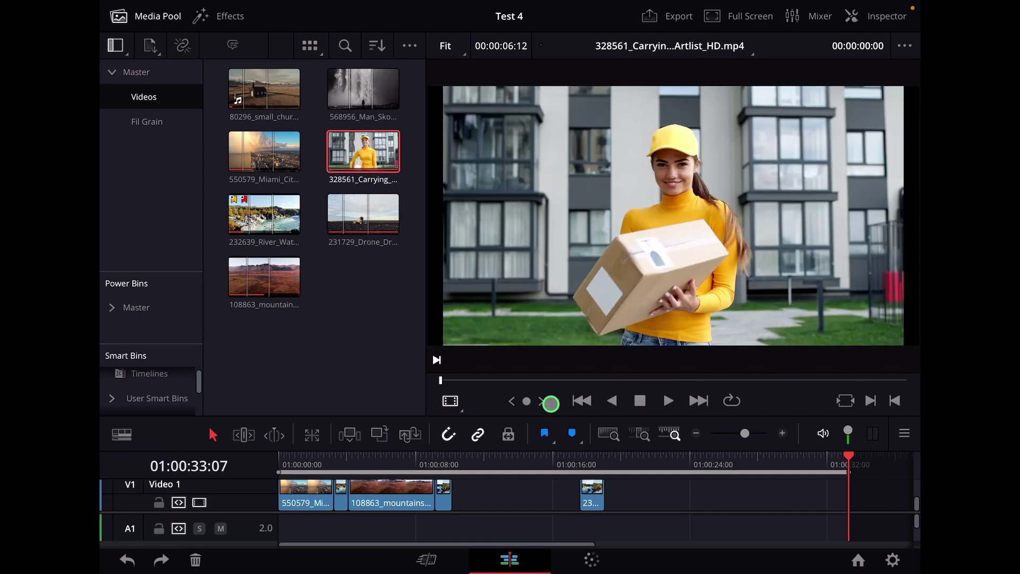
click(510, 380)
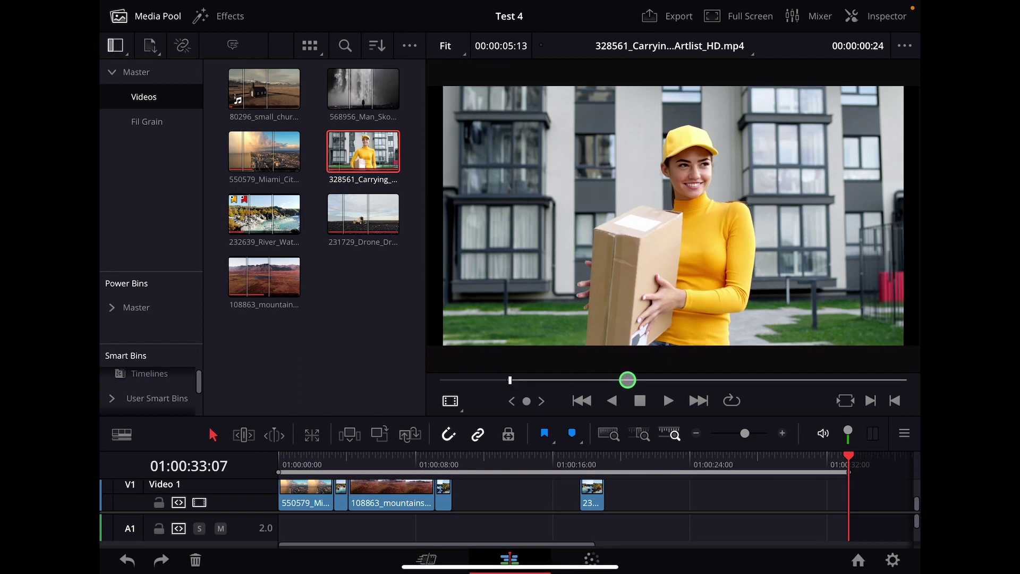
drag(511, 379, 687, 381)
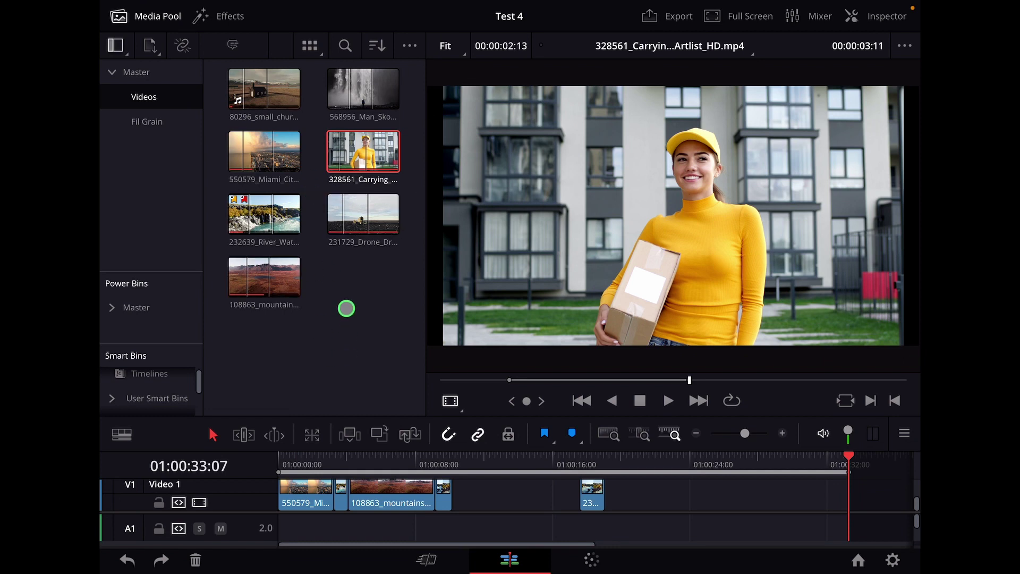
- Preview the aerial Miami clip, scrub back through it, then deselect it
click(285, 159)
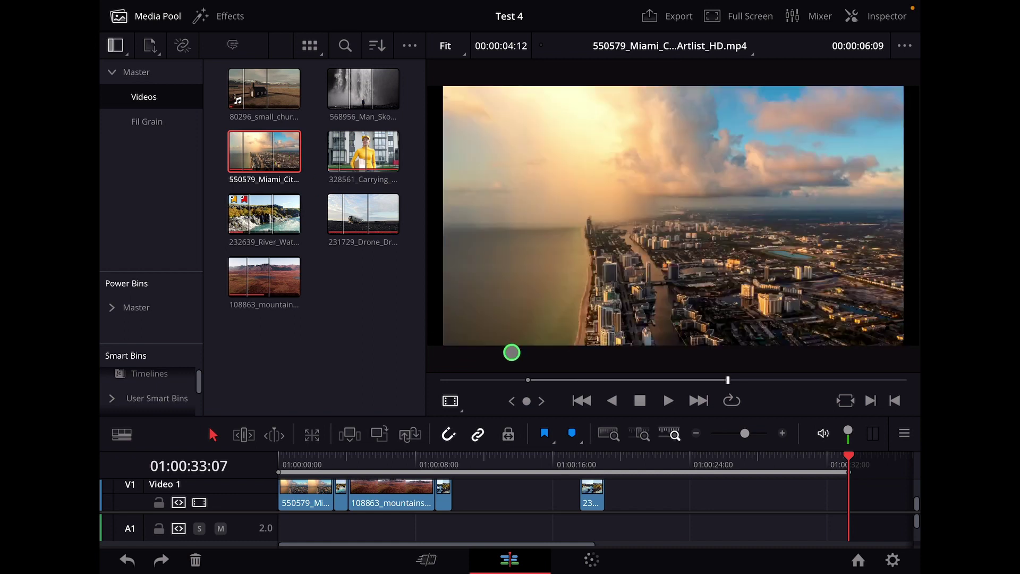
drag(510, 383, 482, 386)
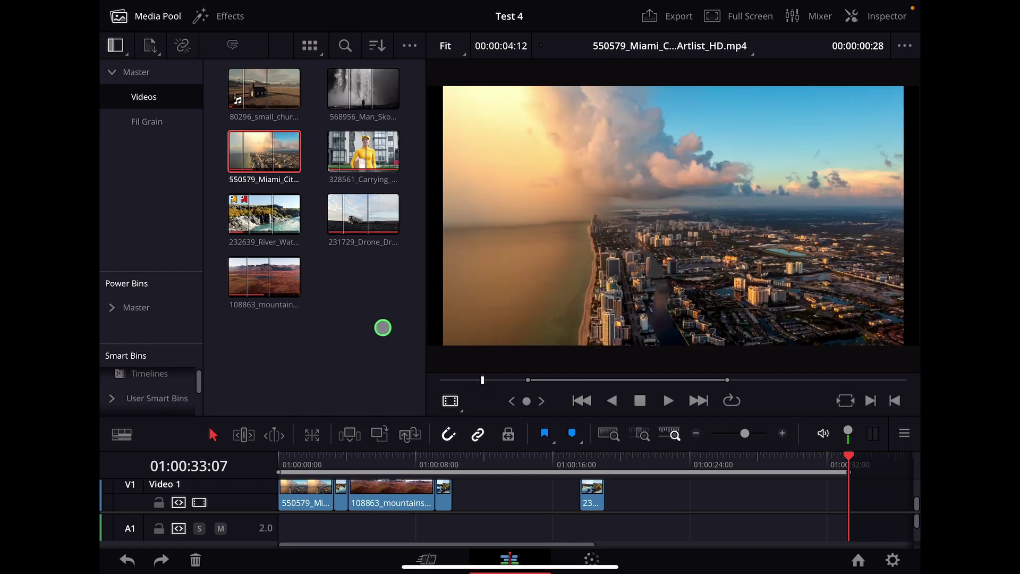
click(376, 326)
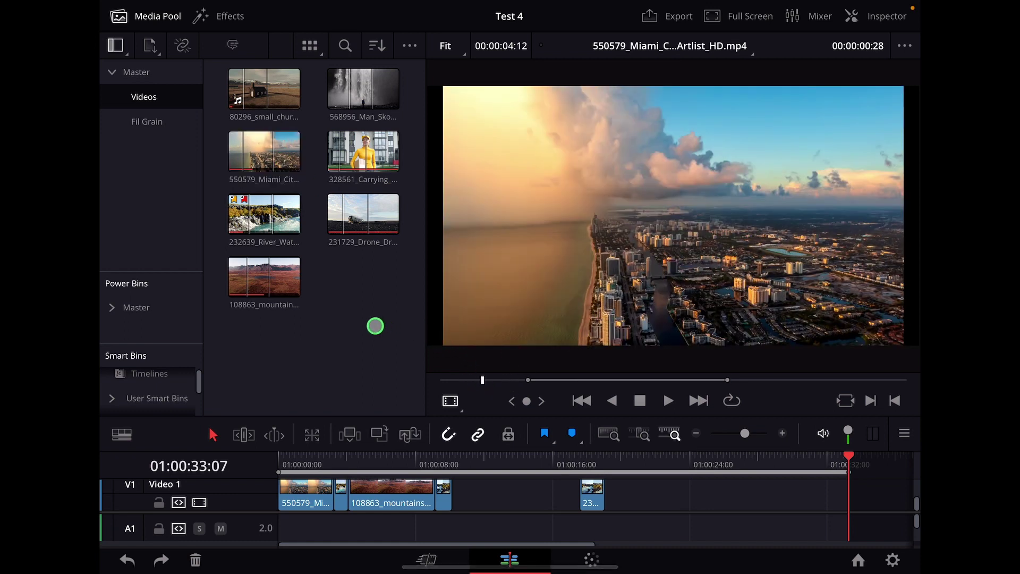
- Clear In and Out on all Media Pool clips, then verify the River and Drone clips
key(super+a)
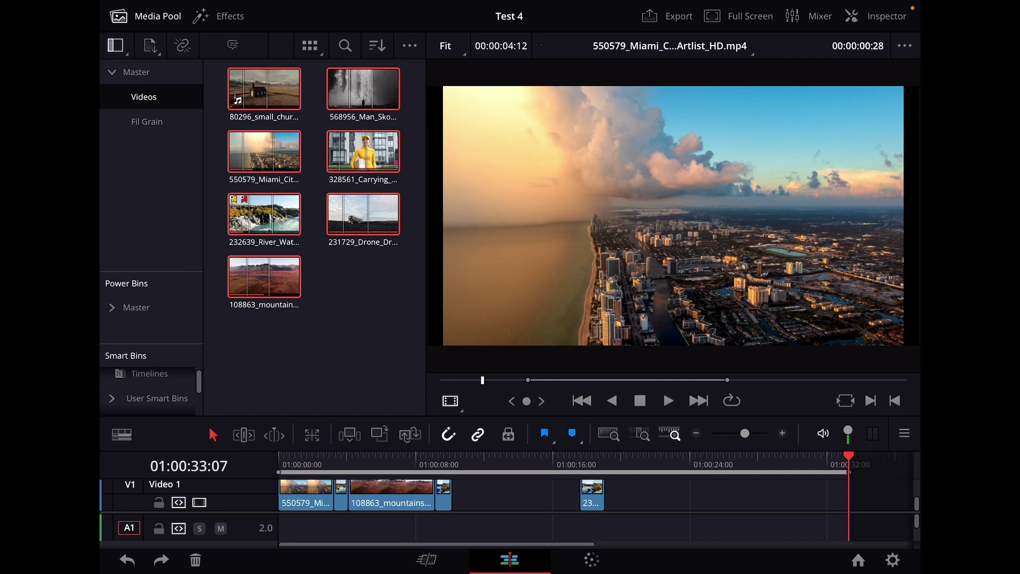
click(304, 300)
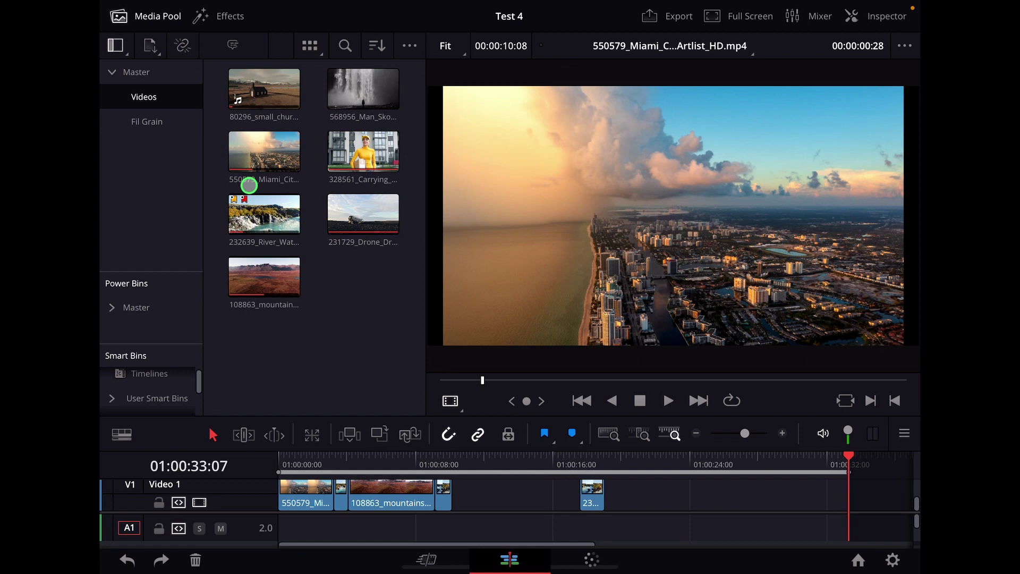
click(252, 202)
click(362, 214)
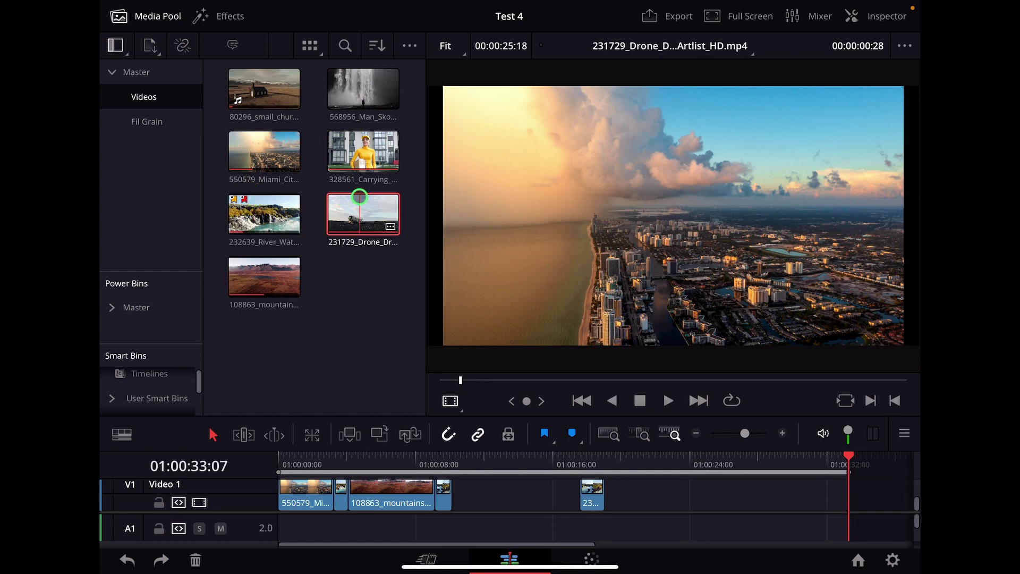
click(354, 349)
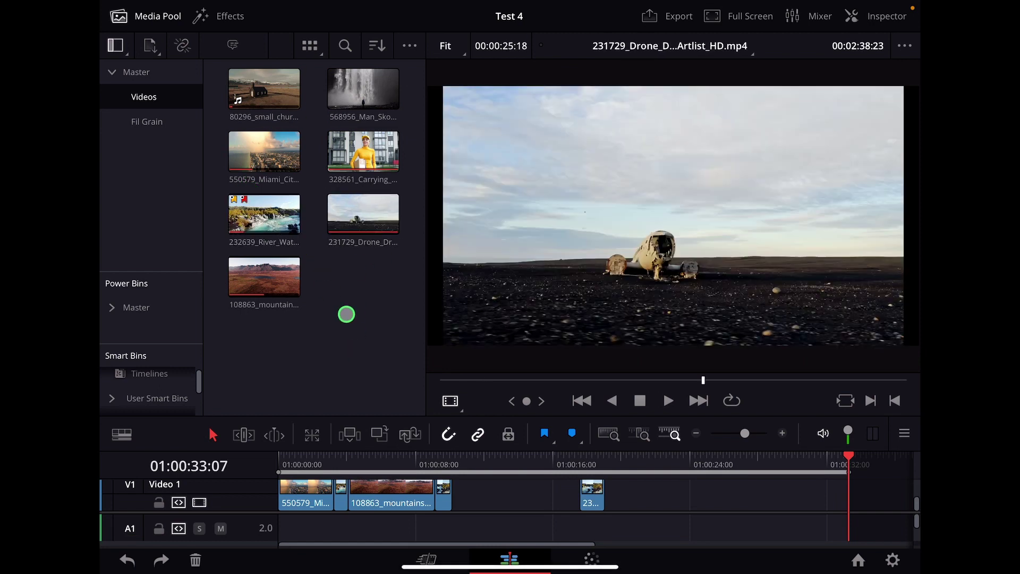